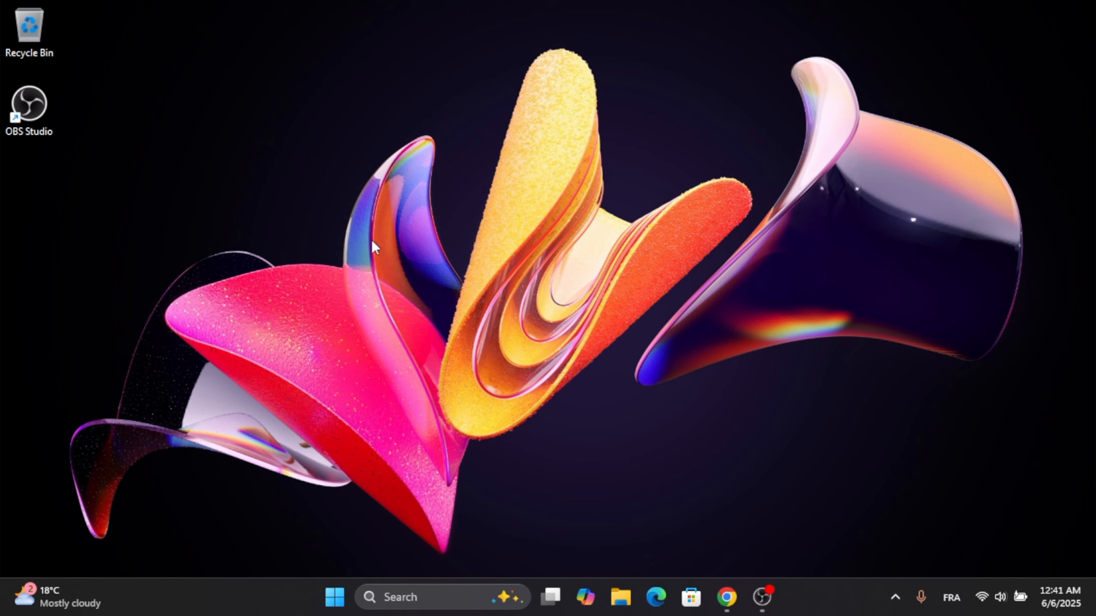
- Open the Network Connections window by running ncpa.cpl from the Run dialog
right_click(344, 592)
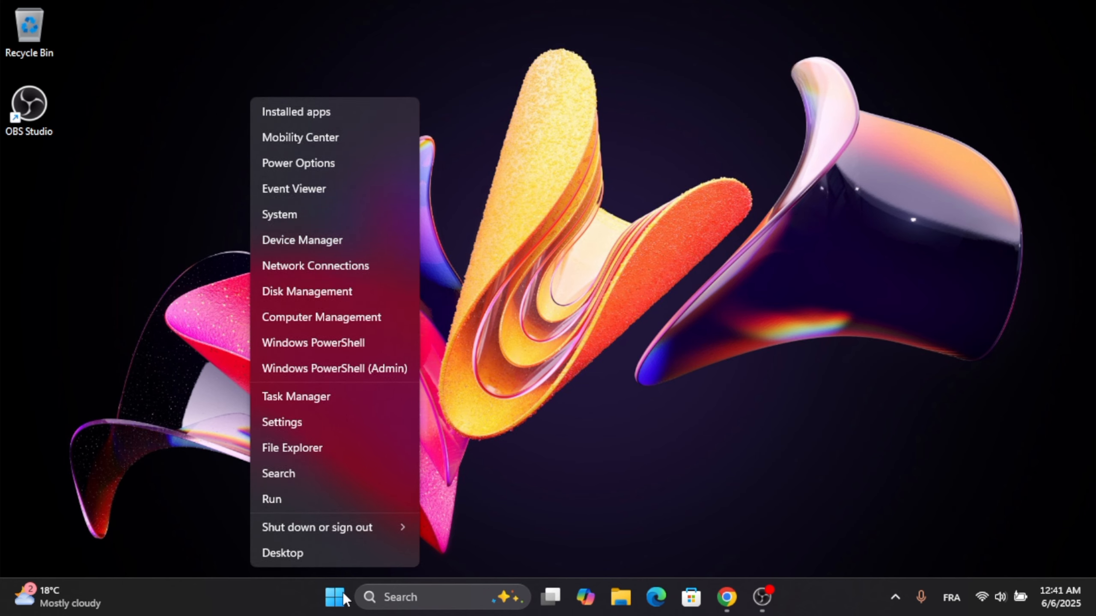
left_click(349, 500)
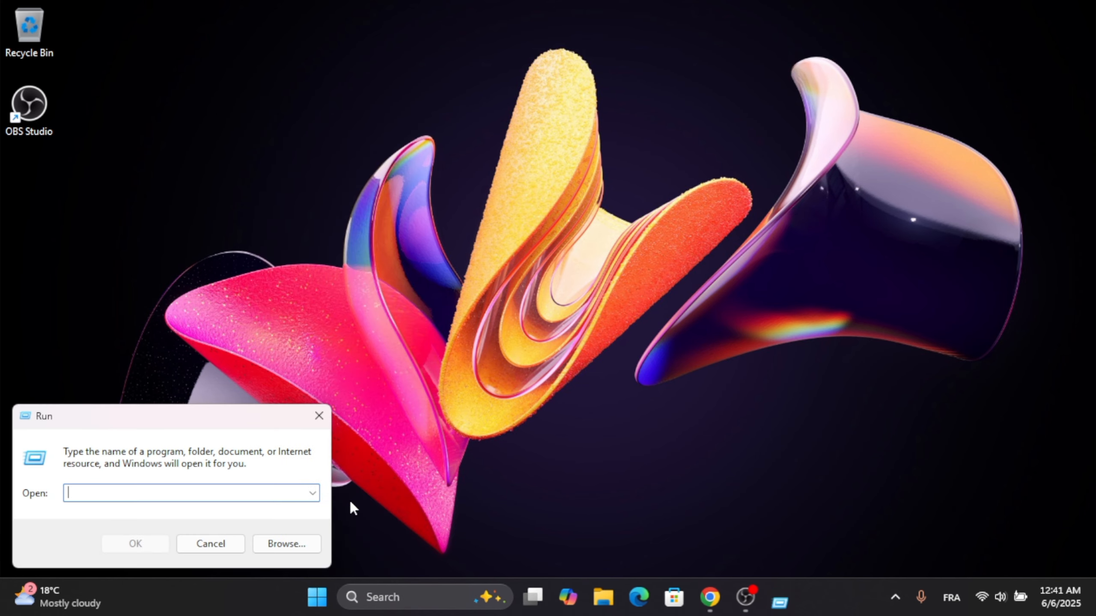
left_click_drag(259, 427, 596, 253)
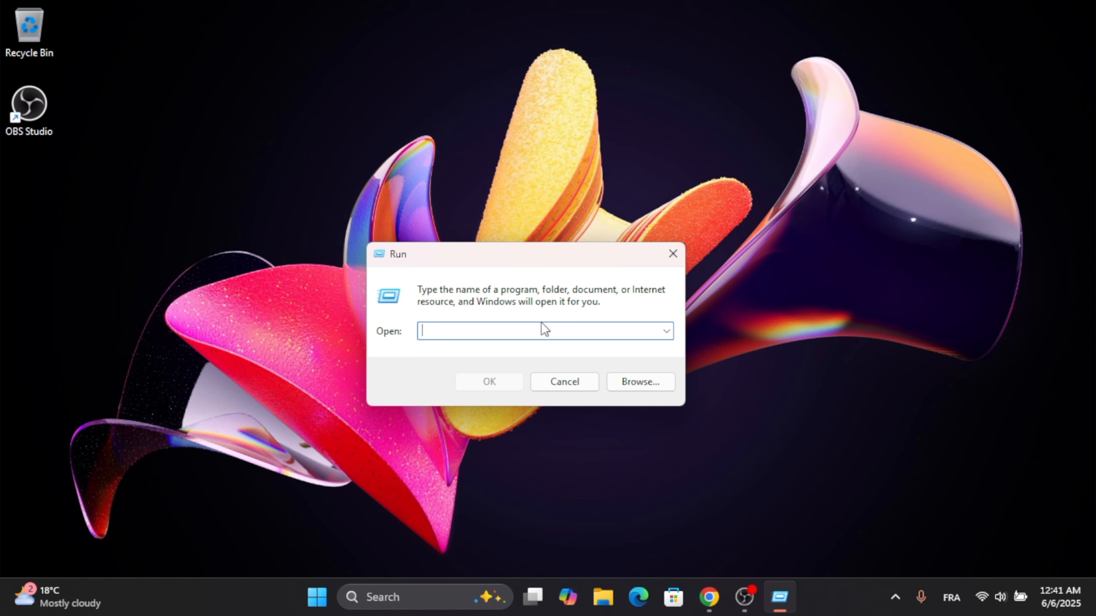
type("ncpa.pl")
left_click(444, 330)
type("cpl")
left_click(492, 378)
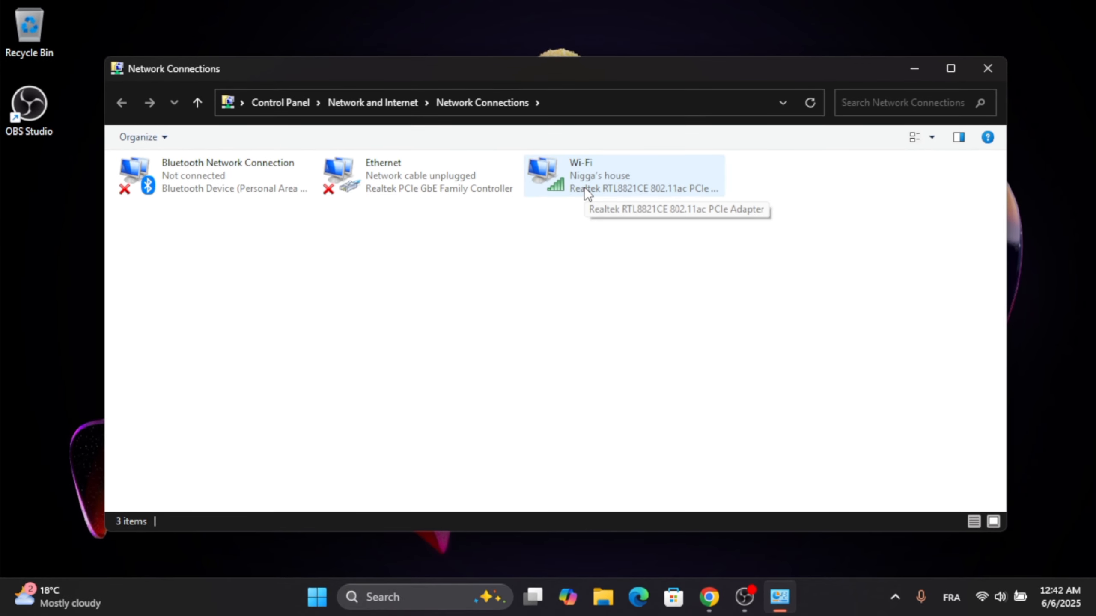
- Open the Internet Protocol Version 4 (TCP/IPv4) properties of the Wi-Fi connection
right_click(628, 174)
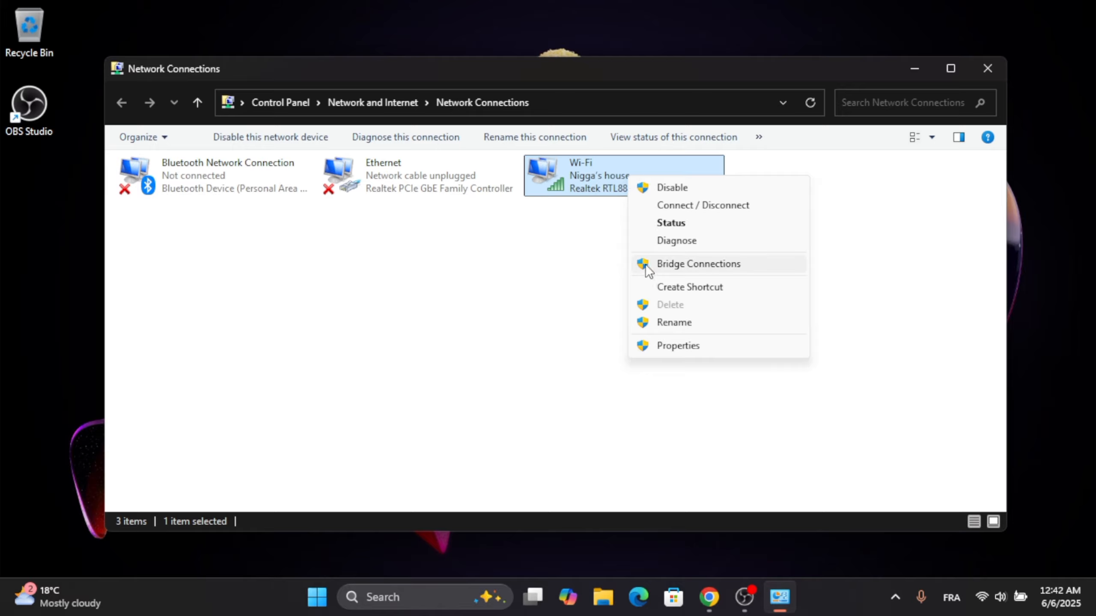
left_click(651, 343)
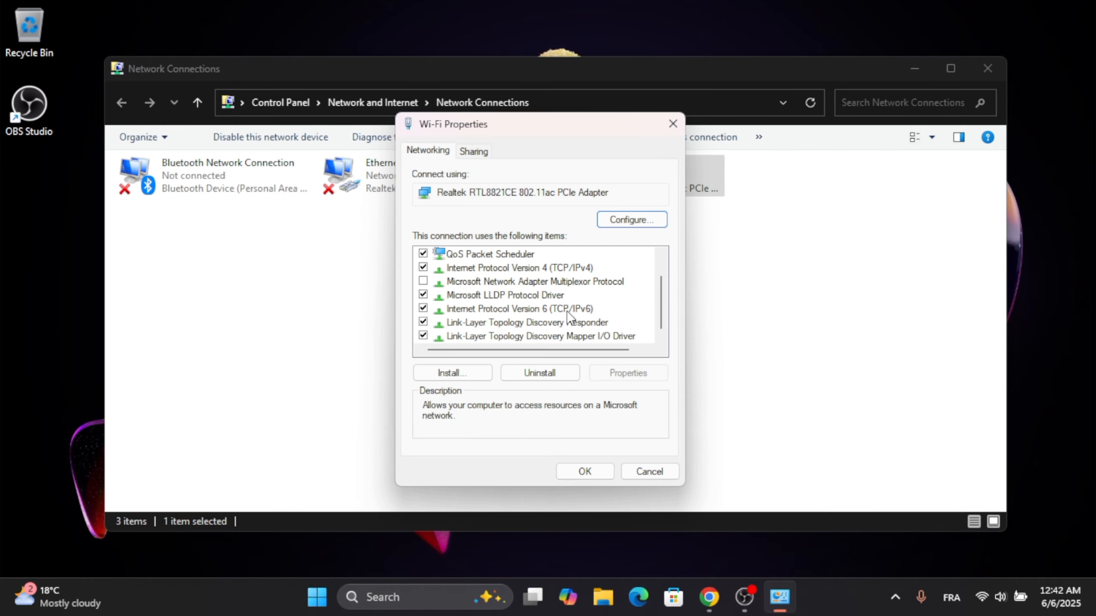
left_click(481, 269)
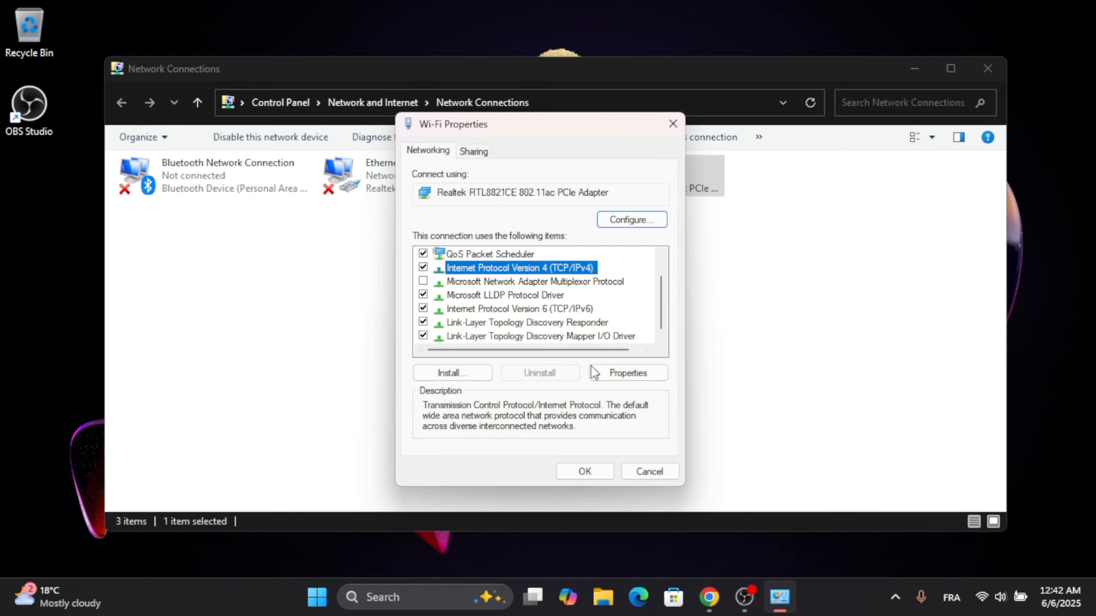
left_click(631, 370)
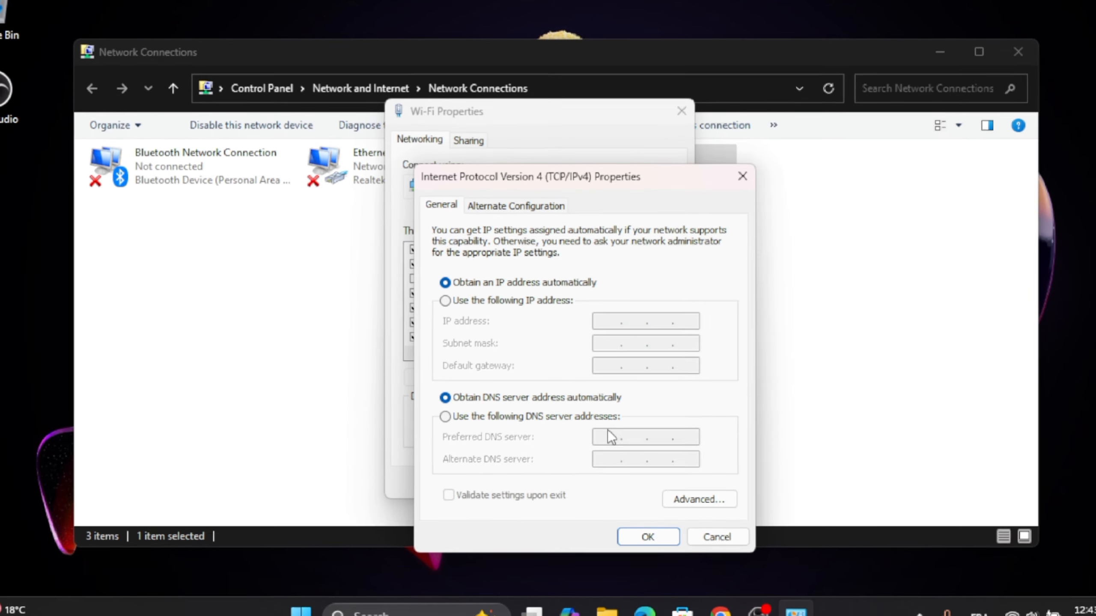
- Switch the connection to manually specified DNS servers and set the preferred DNS server to 1.1.1.1
left_click(445, 416)
type("1")
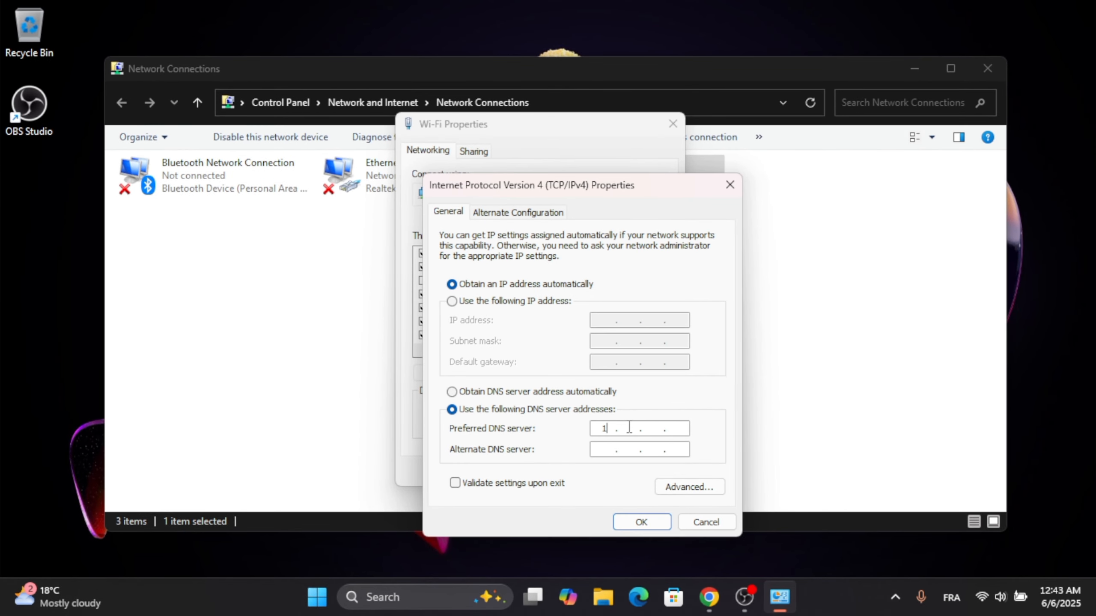
type(".1.11")
key("BackSpace")
type(".1")
- Set the alternate DNS server to 1.0.0.1, then apply the IPv4 settings and close the Wi-Fi properties
left_click(606, 447)
type("1.0..")
left_click(648, 453)
type("0.")
left_click(679, 451)
type("1")
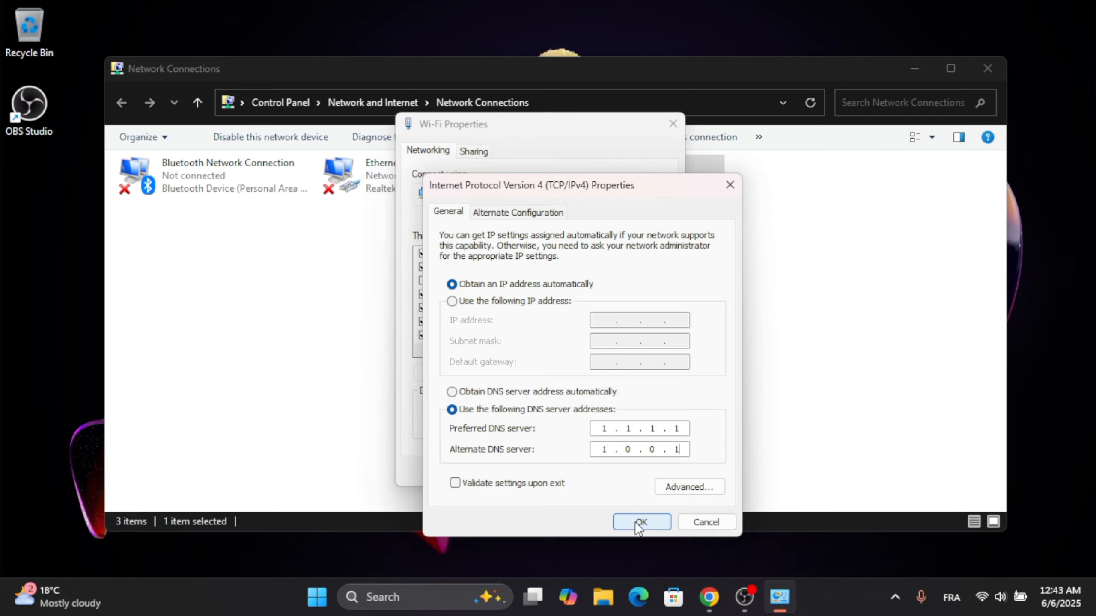
left_click(626, 522)
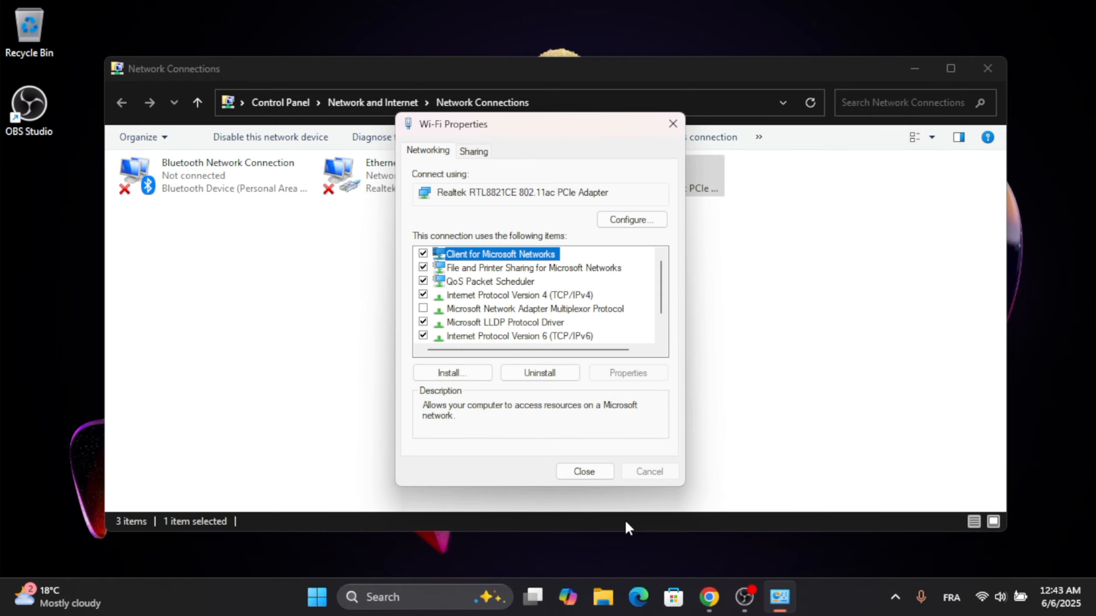
left_click(587, 470)
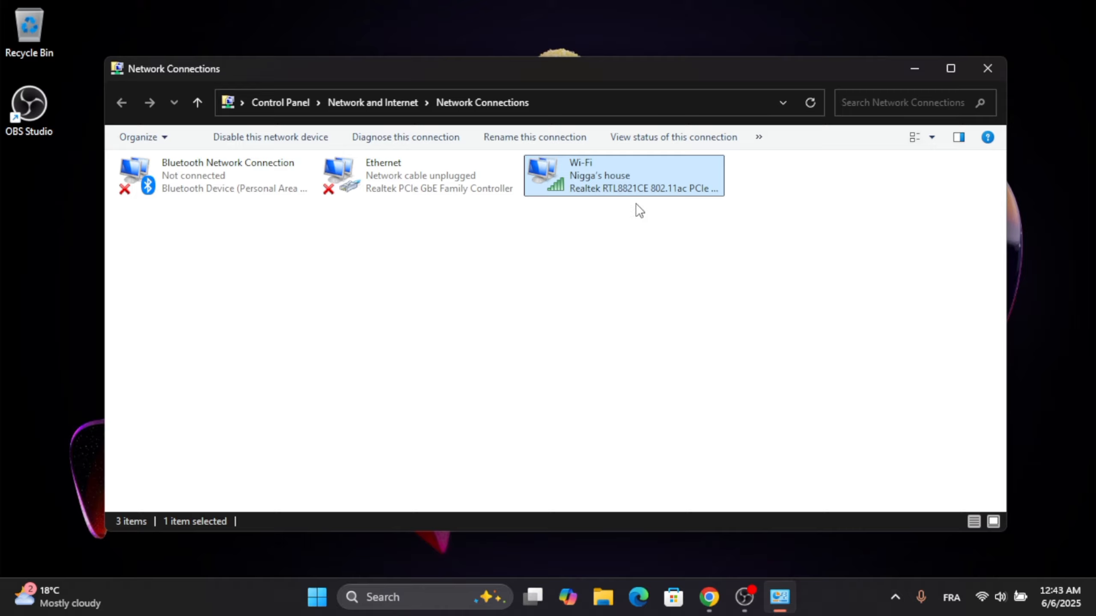
- Open the configuration window of the Wi-Fi connection's Realtek adapter and move it to the middle of the screen
right_click(634, 173)
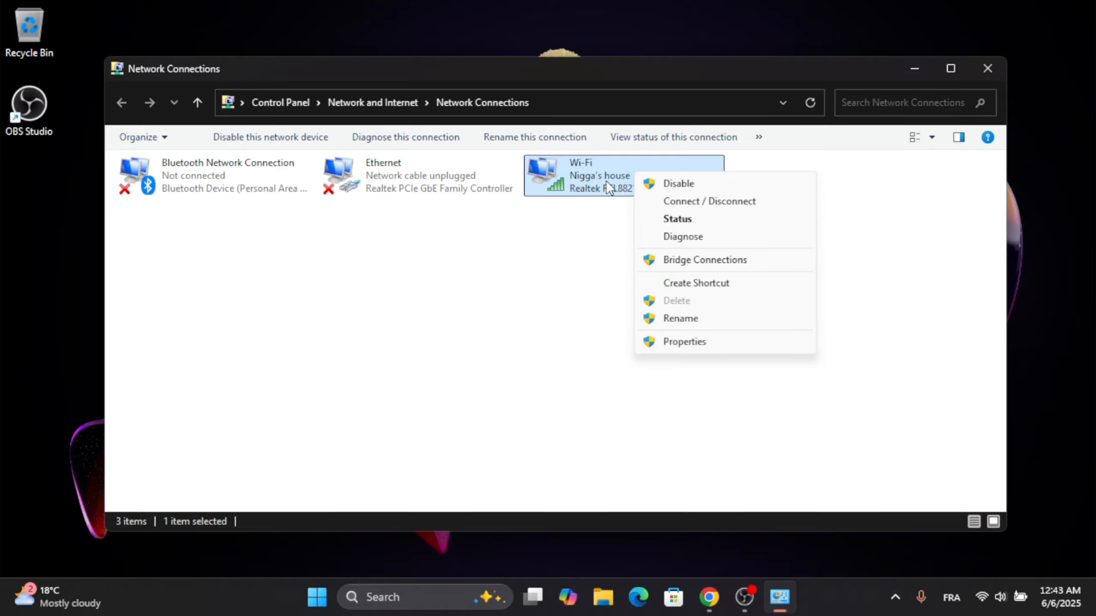
left_click(683, 346)
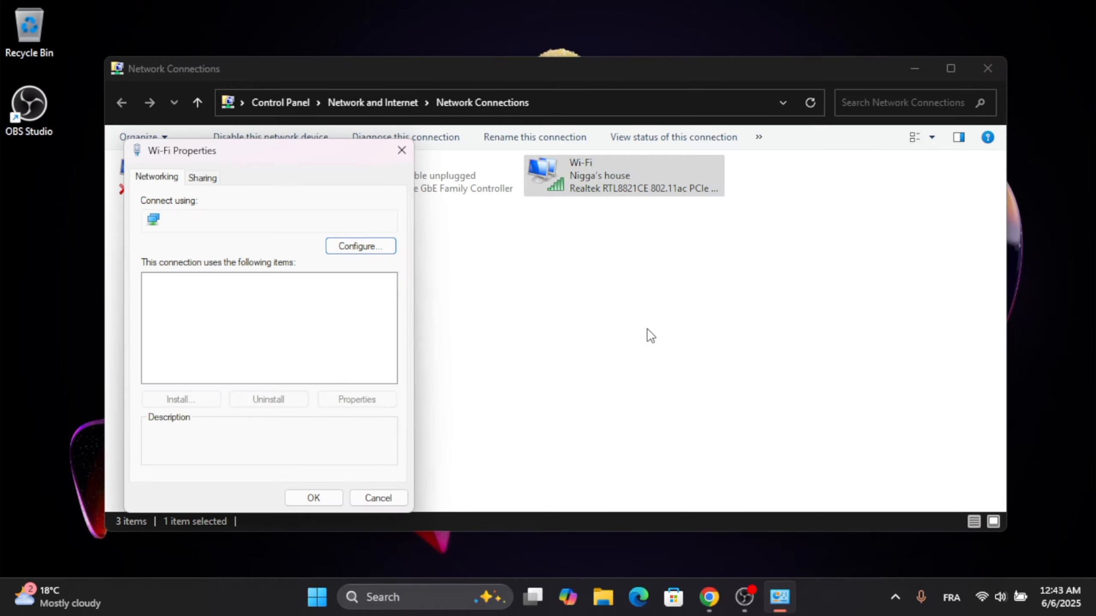
left_click(376, 249)
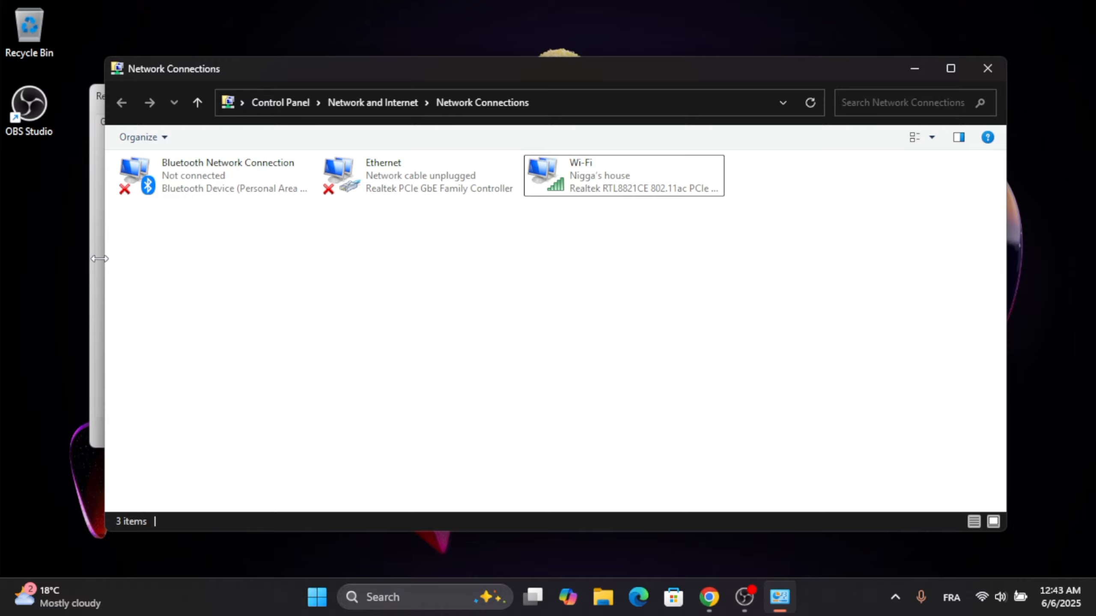
left_click(93, 212)
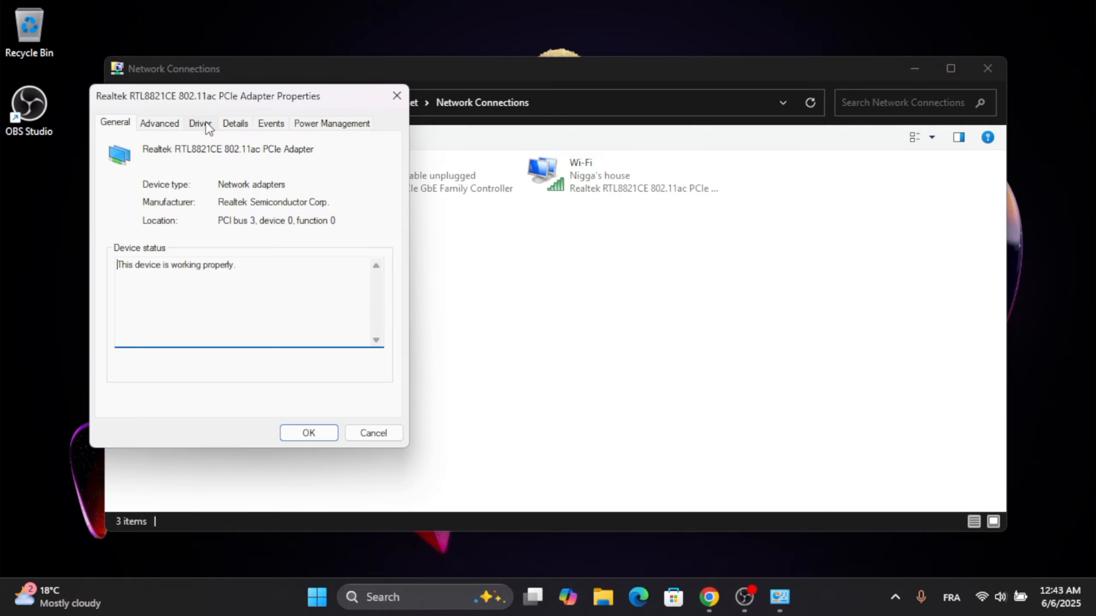
left_click_drag(207, 101, 482, 60)
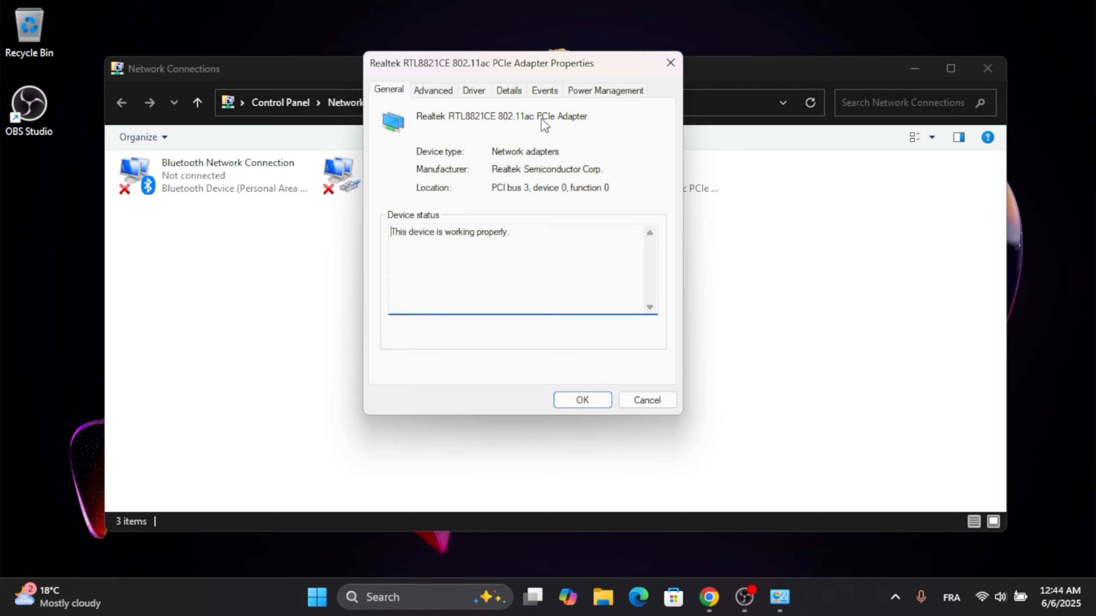
left_click_drag(556, 62, 614, 93)
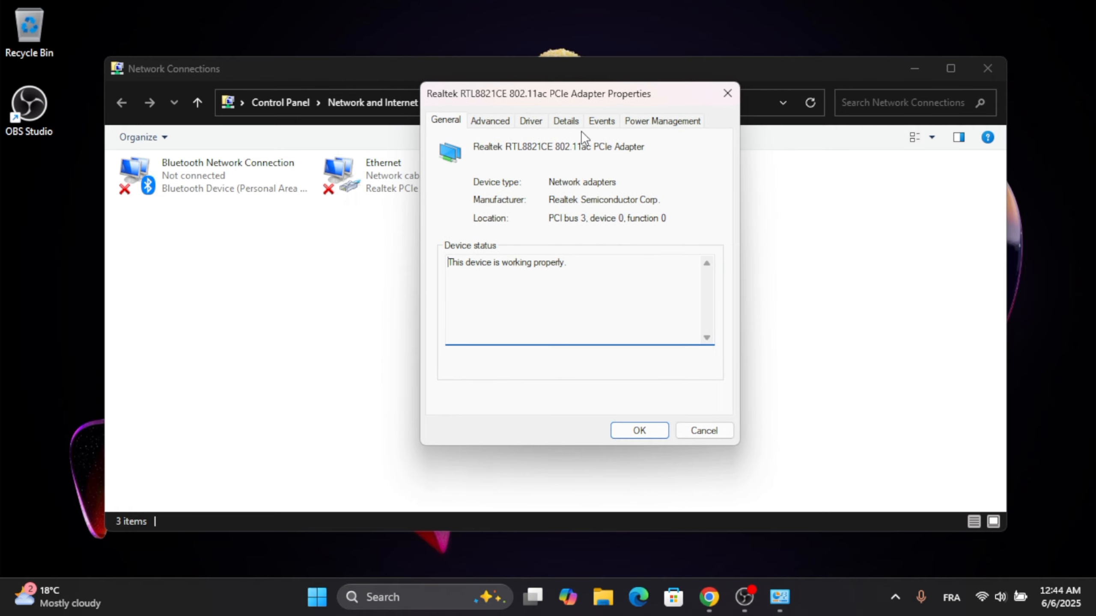
- Set the Wi-Fi adapter's advanced Preferred Band property to 3. 5G first
left_click(499, 122)
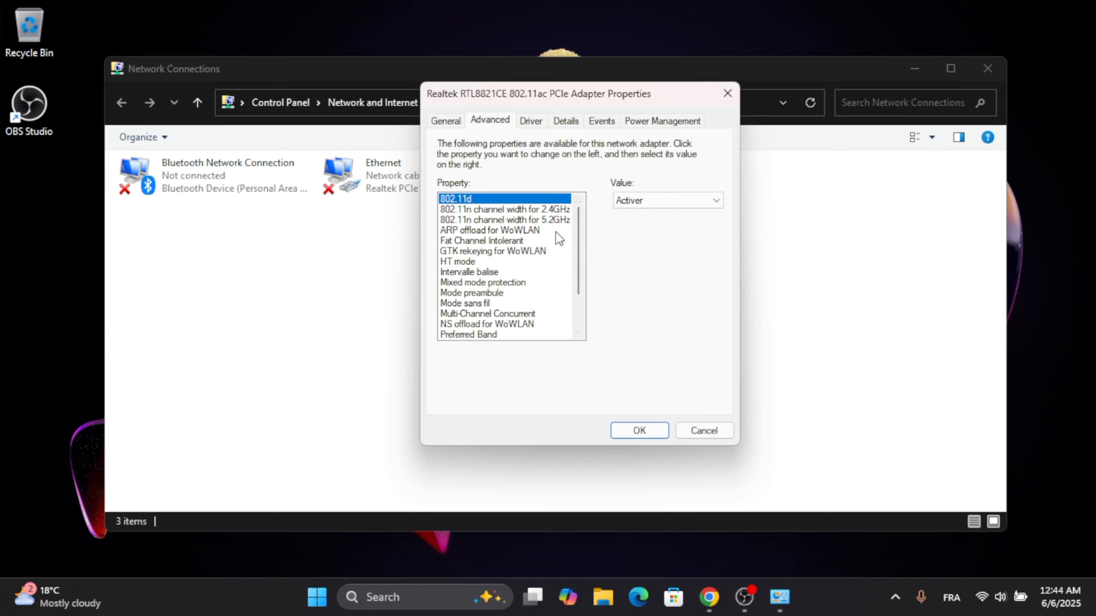
left_click(504, 242)
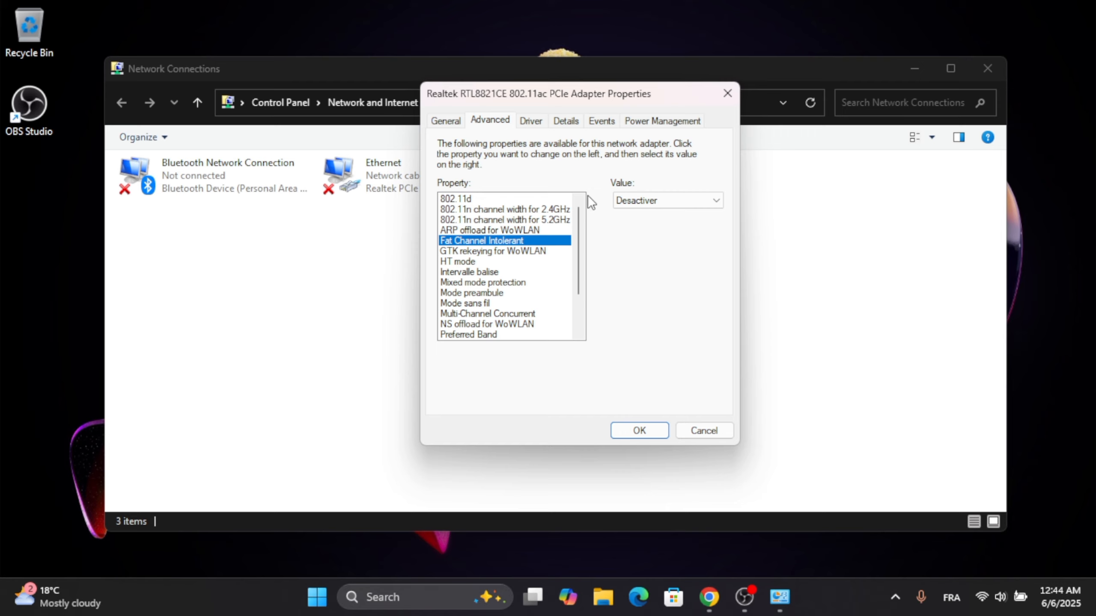
key("p")
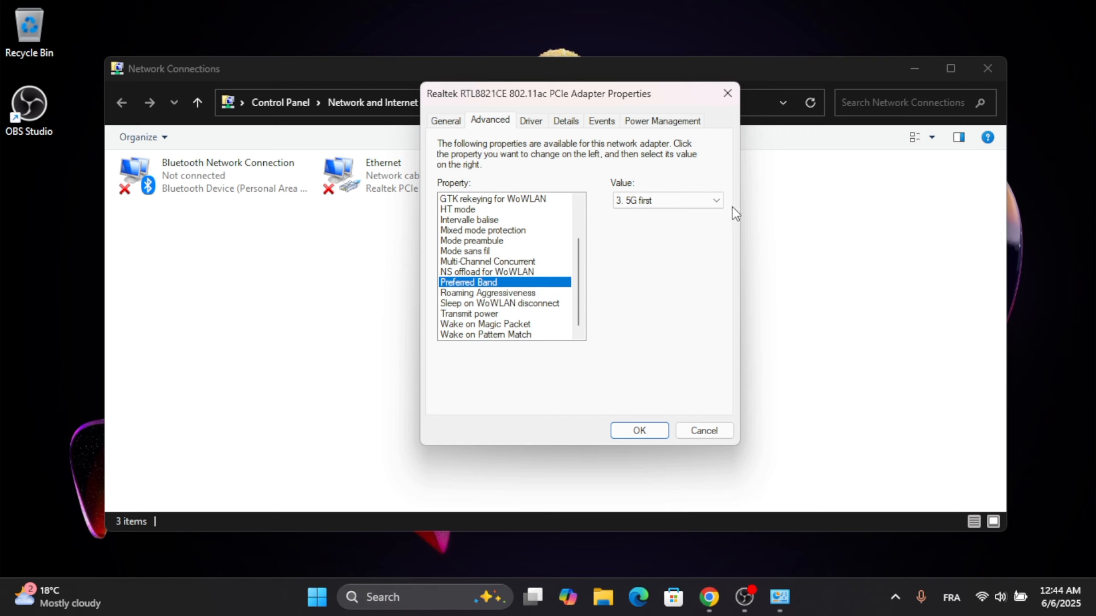
left_click(705, 200)
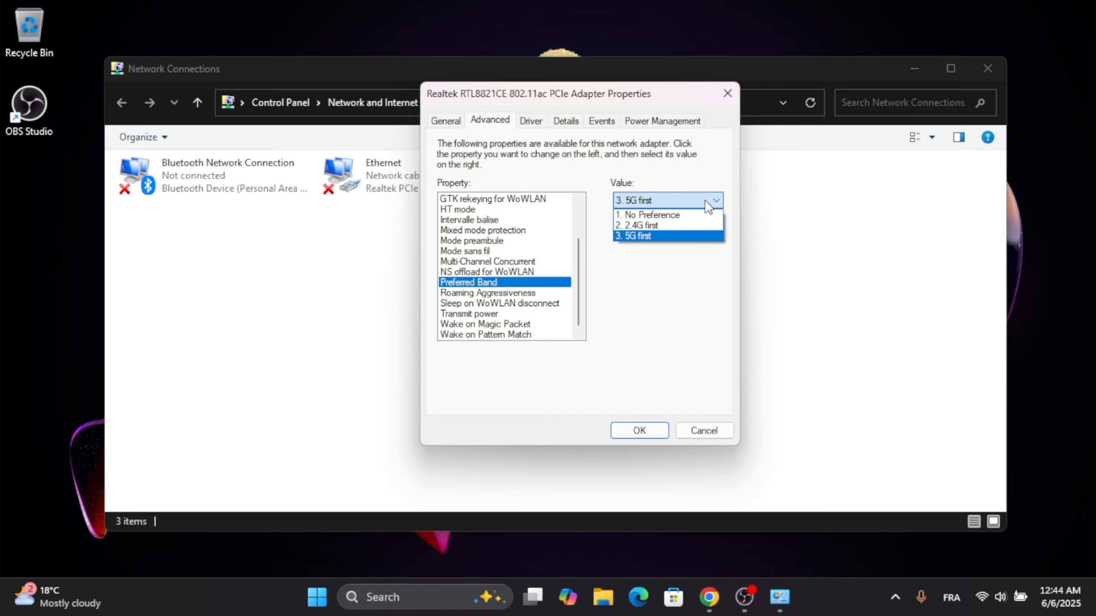
left_click(643, 236)
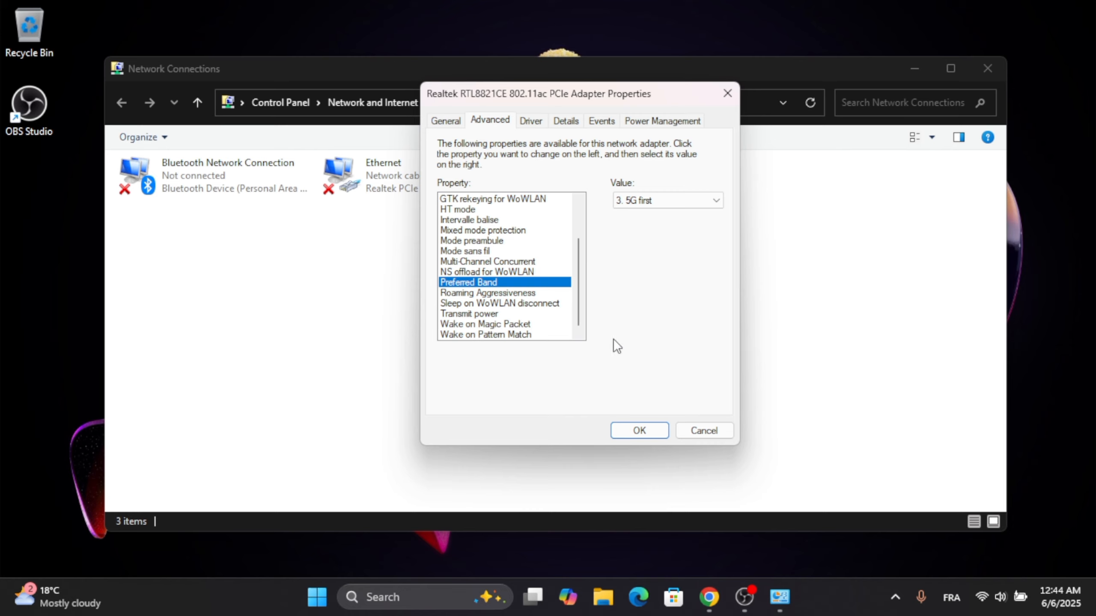
- Review the available values for the adapter's Roaming Aggressiveness property and look through the other advanced properties
left_click(499, 294)
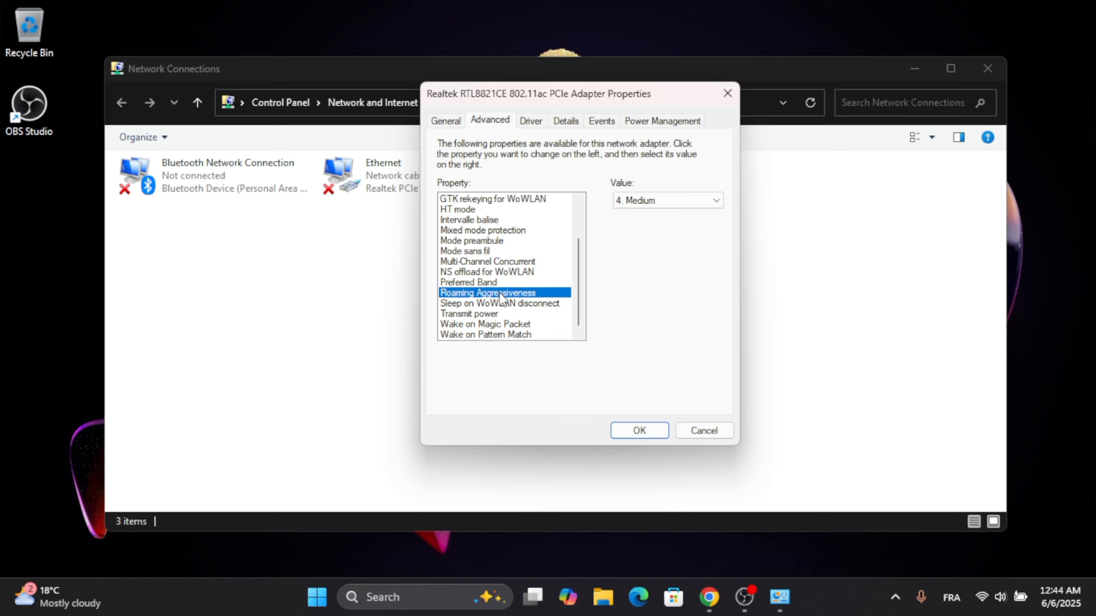
left_click(649, 199)
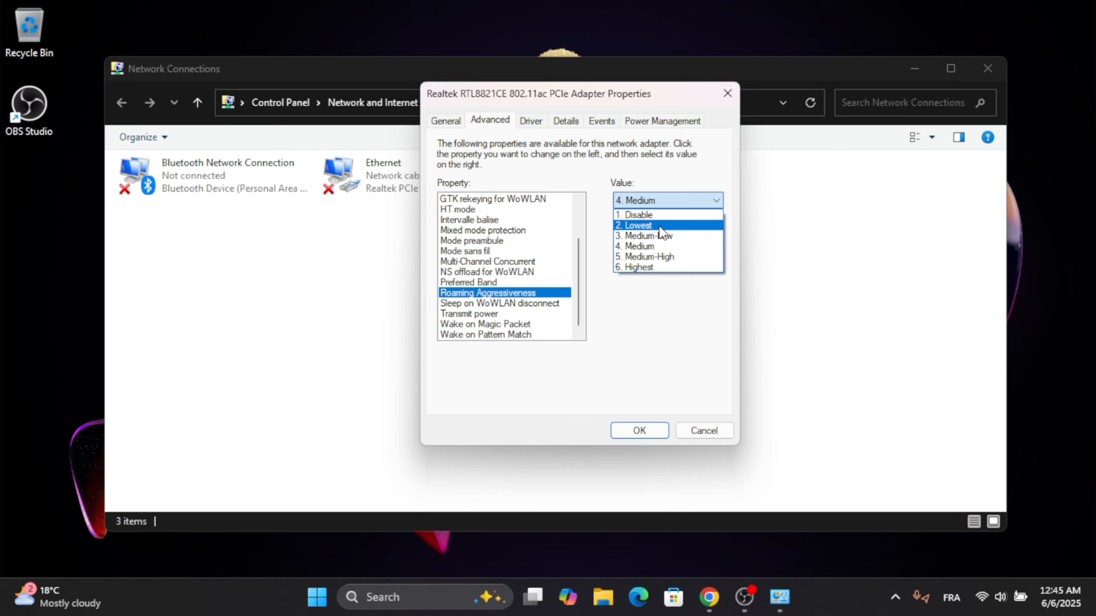
left_click(660, 300)
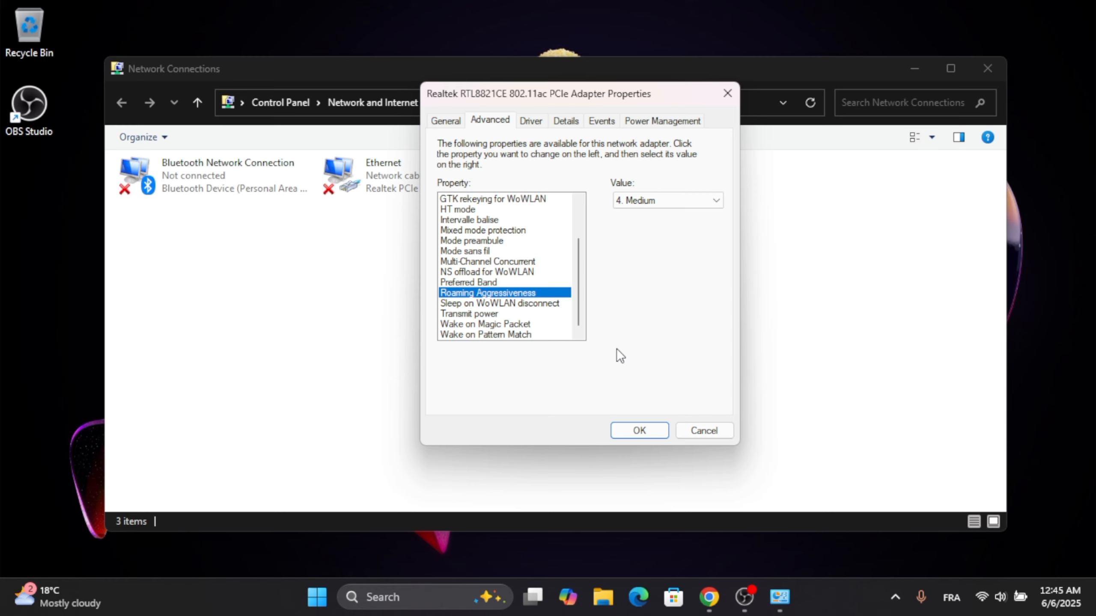
scroll(543, 238, "up", 2)
left_click_drag(575, 260, 574, 269)
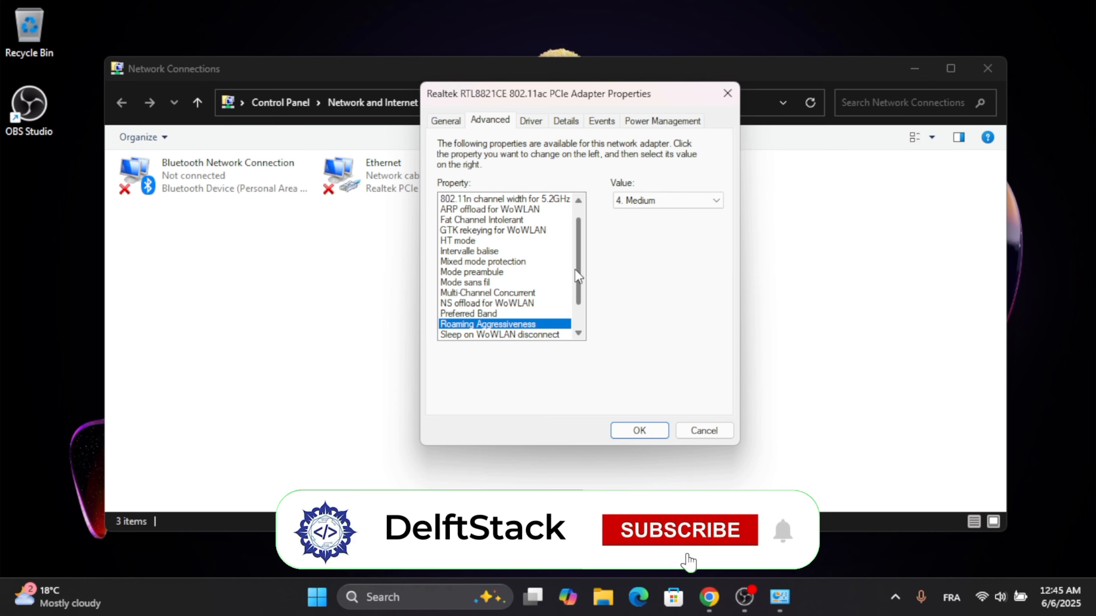
scroll(574, 269, "down", 1)
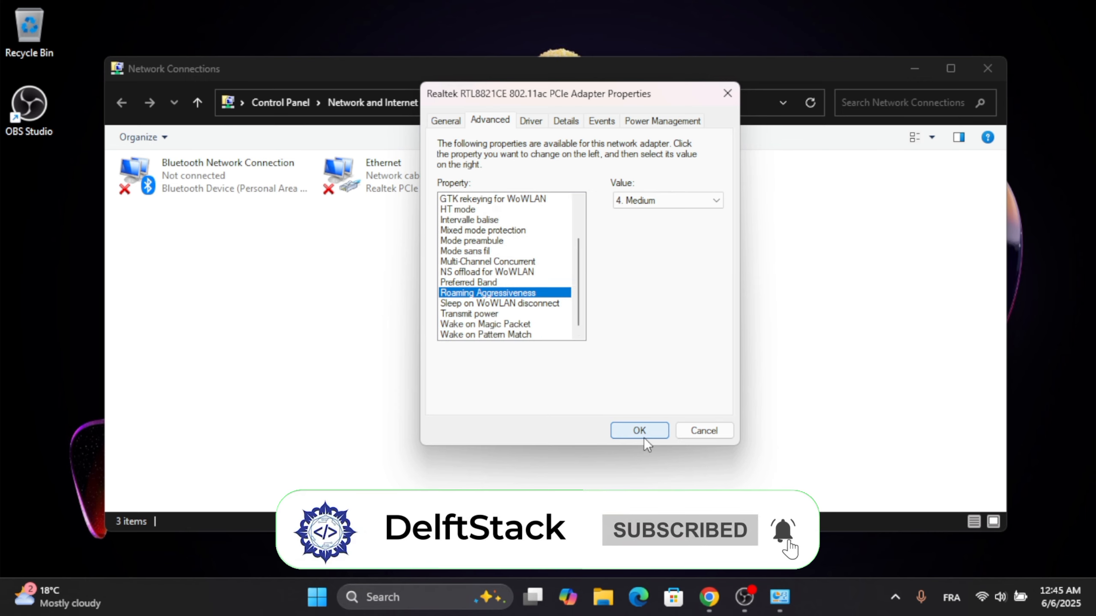